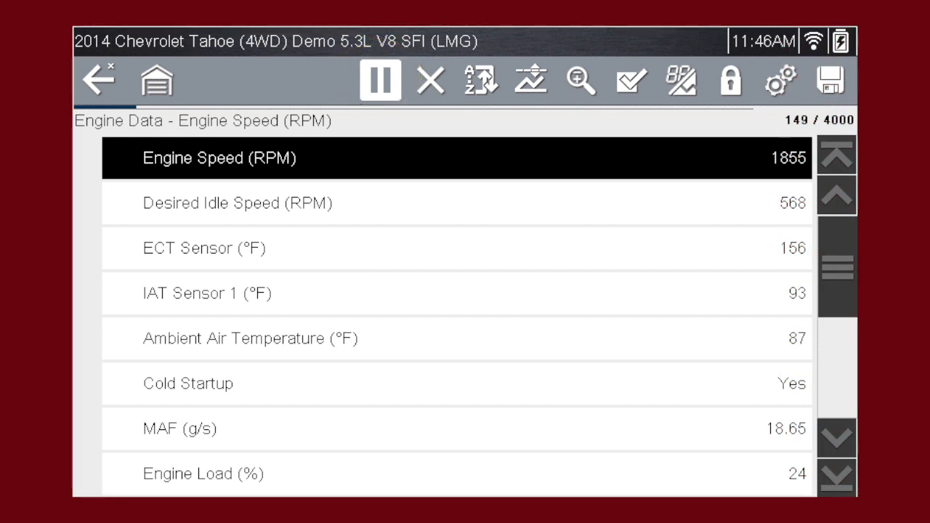
{"action": "left_click", "coordinate": [380, 81]}
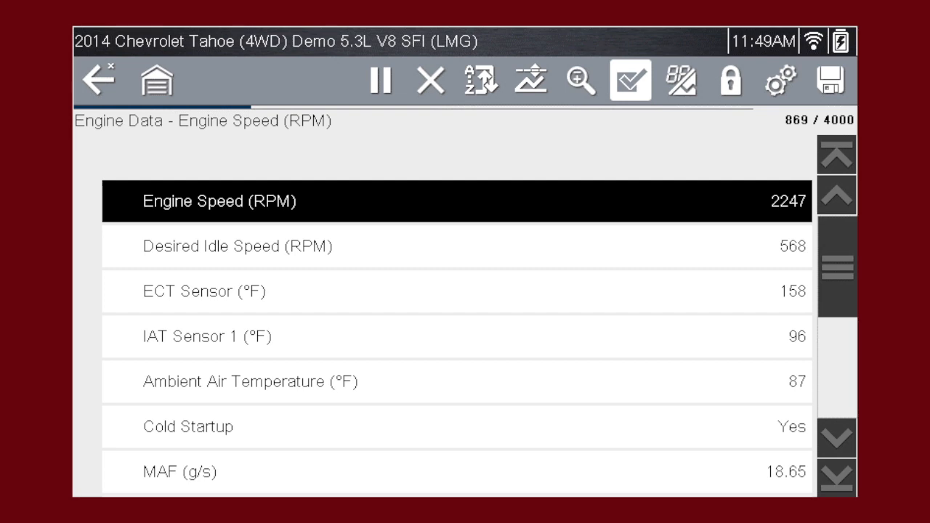
- Build a custom data list with only Engine Speed (RPM), IAT Sensor 1 (°F) and Cold Startup checked
{"action": "left_click", "coordinate": [629, 81]}
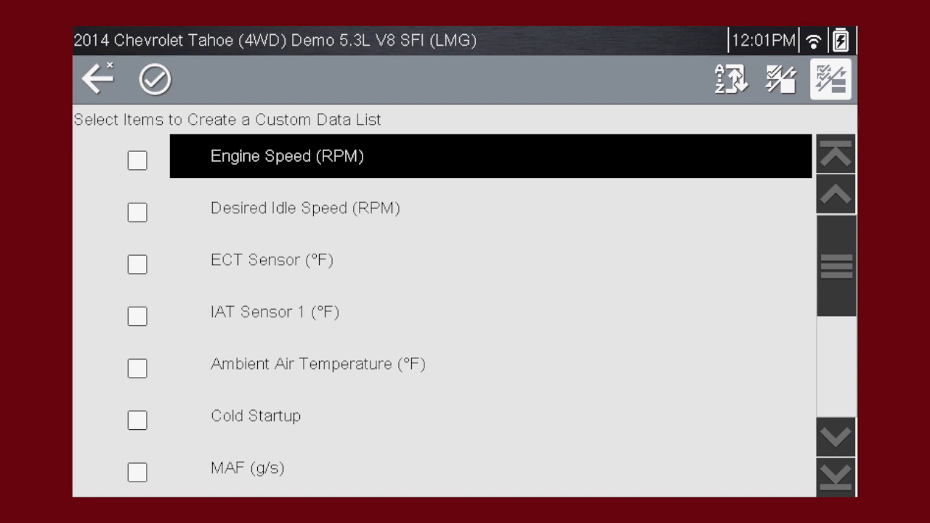
{"action": "left_click", "coordinate": [137, 160]}
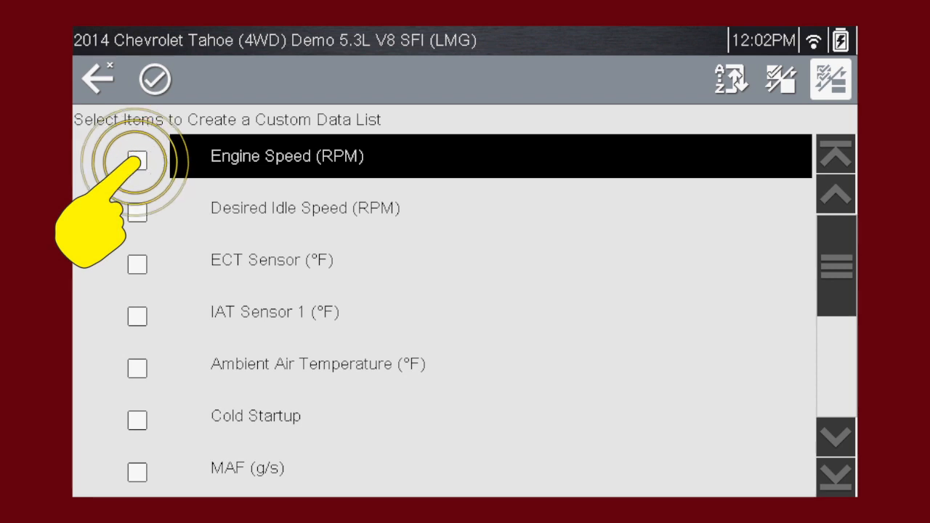
{"action": "left_click", "coordinate": [137, 314]}
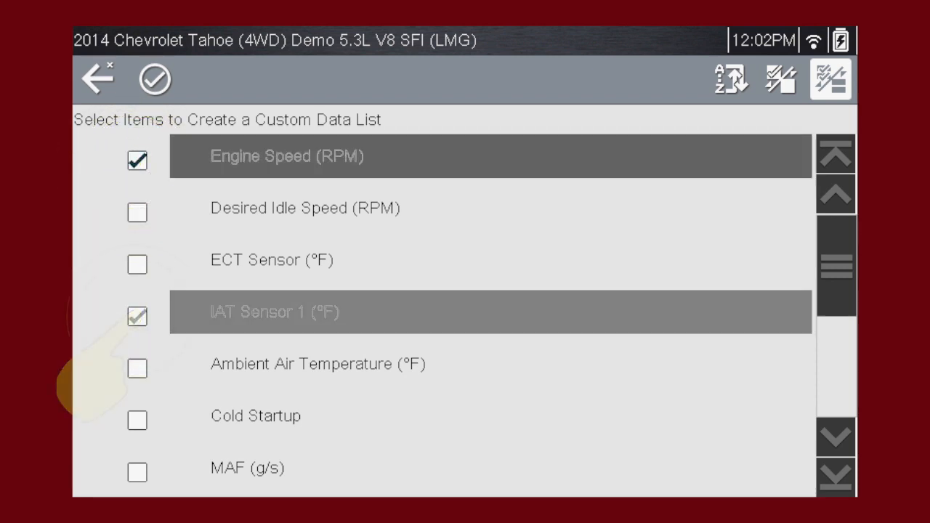
{"action": "left_click", "coordinate": [137, 420]}
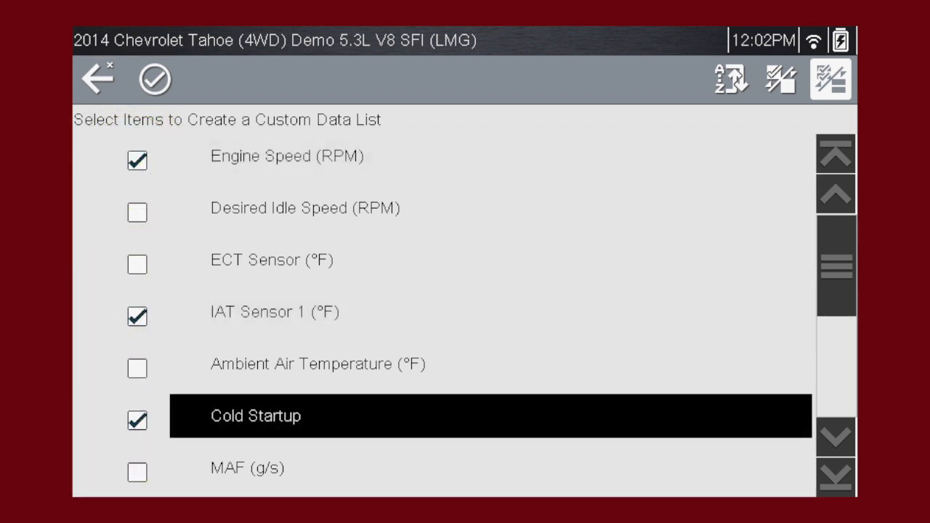
{"action": "left_click", "coordinate": [138, 421]}
{"action": "left_click", "coordinate": [138, 421]}
{"action": "left_click", "coordinate": [154, 79]}
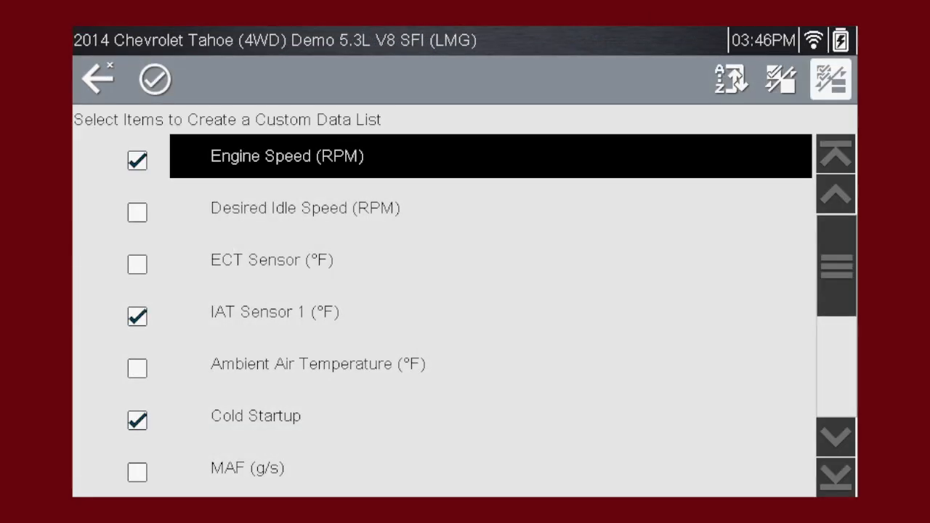
- Use Select All so every engine parameter appears in the data list again
{"action": "left_click", "coordinate": [835, 82]}
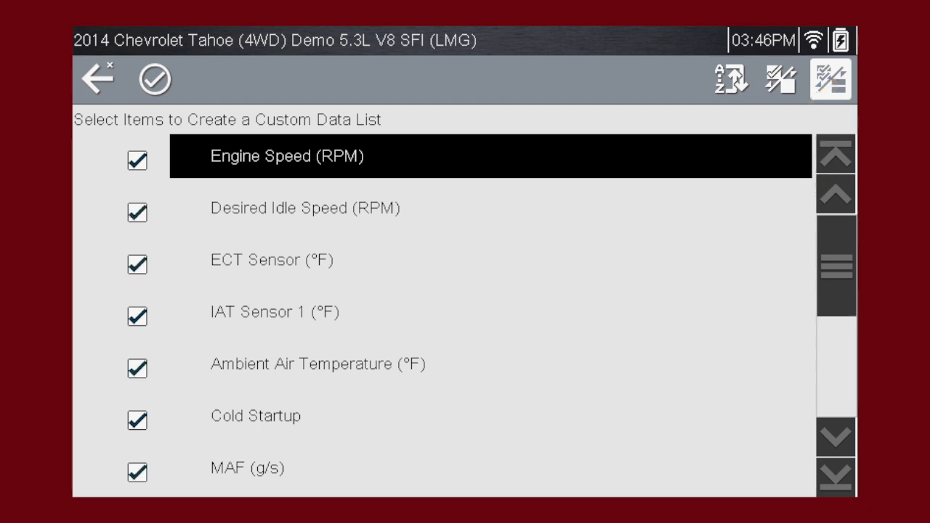
{"action": "left_click", "coordinate": [155, 78]}
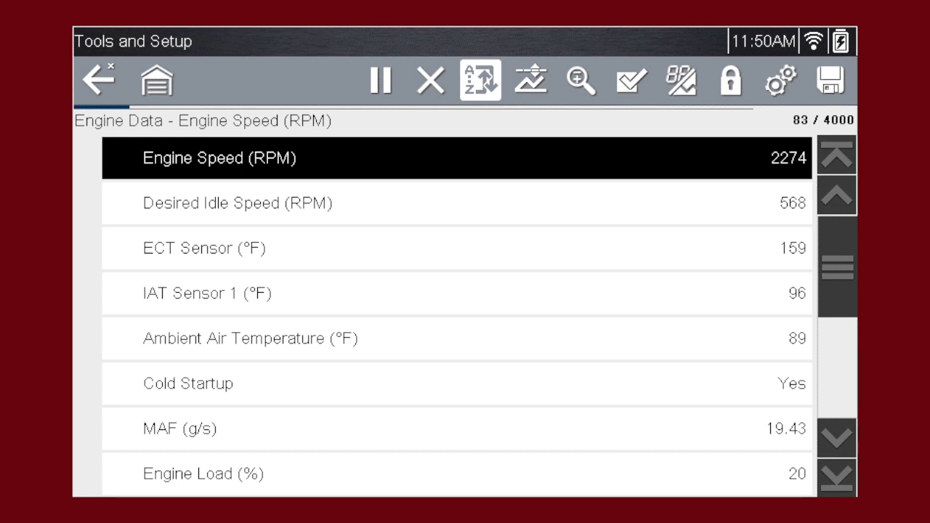
- Sort the engine parameters A–Z, then re-sort them Z–A
{"action": "left_click", "coordinate": [477, 80]}
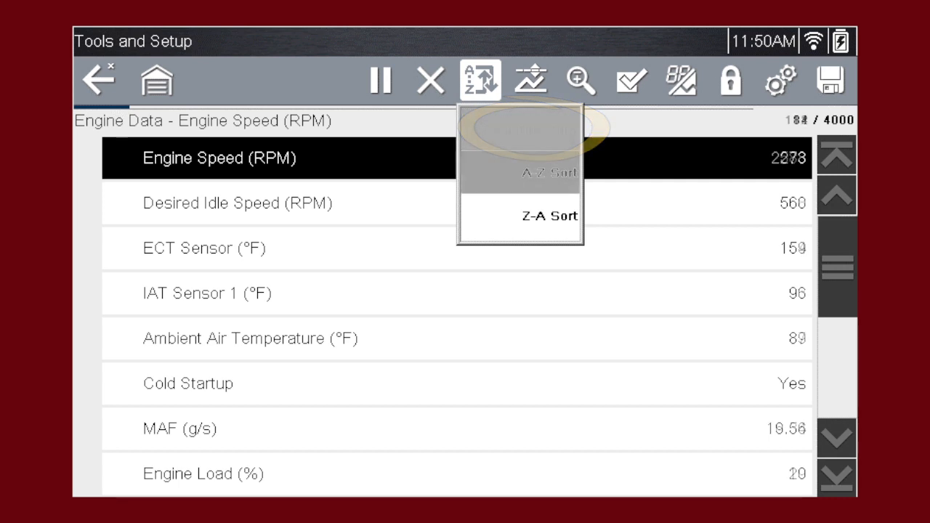
{"action": "left_click", "coordinate": [474, 178]}
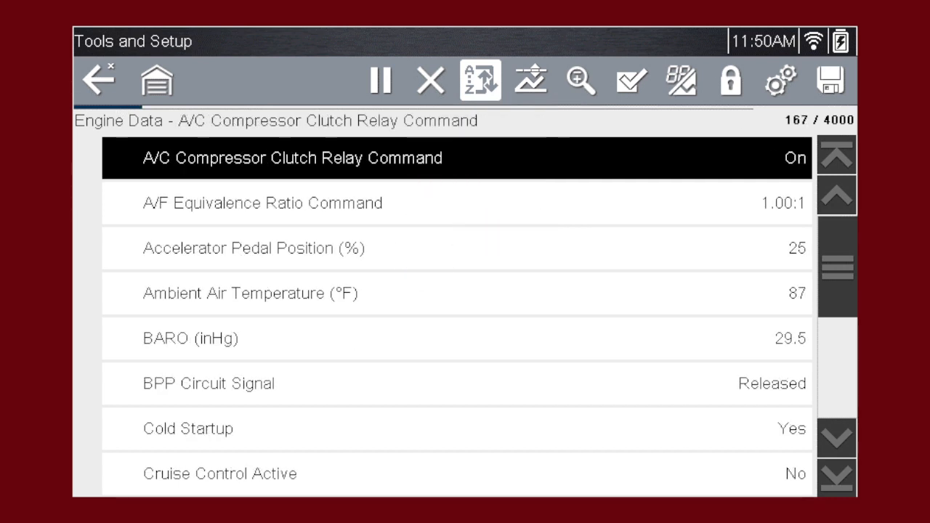
{"action": "left_click", "coordinate": [493, 231]}
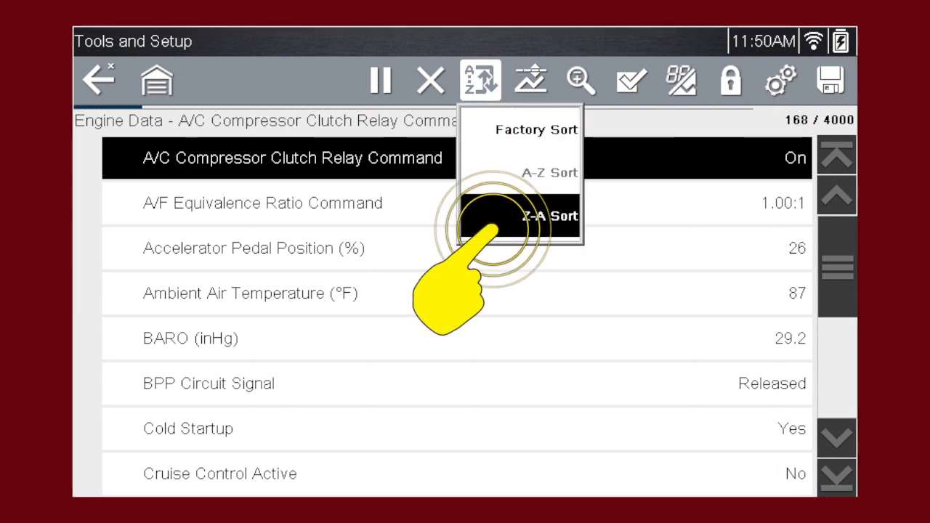